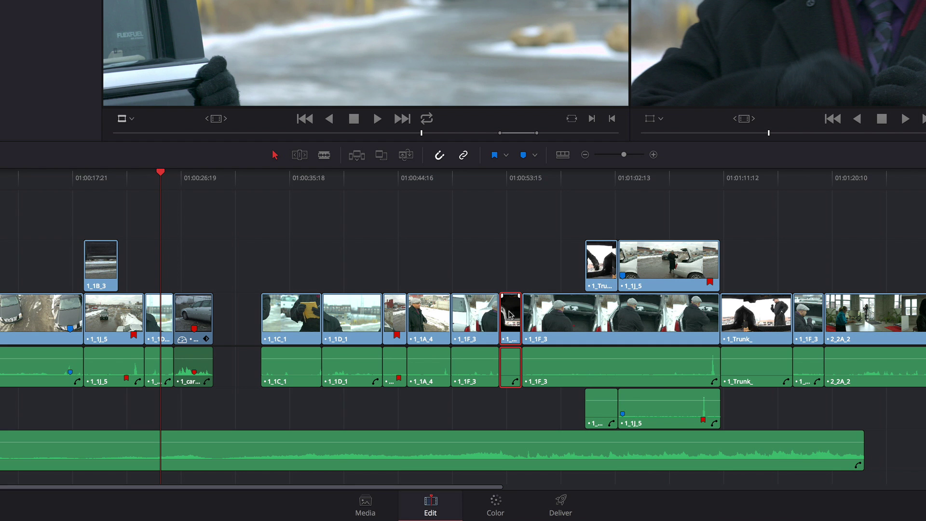
- Reposition the short clip around 1_1F_3, extend the 1_Tru audio earlier, then undo back
mouse_move(510, 314)
mouse_down()
mouse_move(304, 327)
mouse_move(471, 325)
mouse_move(504, 324)
mouse_move(283, 327)
mouse_move(509, 323)
mouse_up()
mouse_move(509, 322)
mouse_down()
mouse_move(346, 319)
mouse_move(503, 319)
mouse_up()
drag(498, 368, 484, 370)
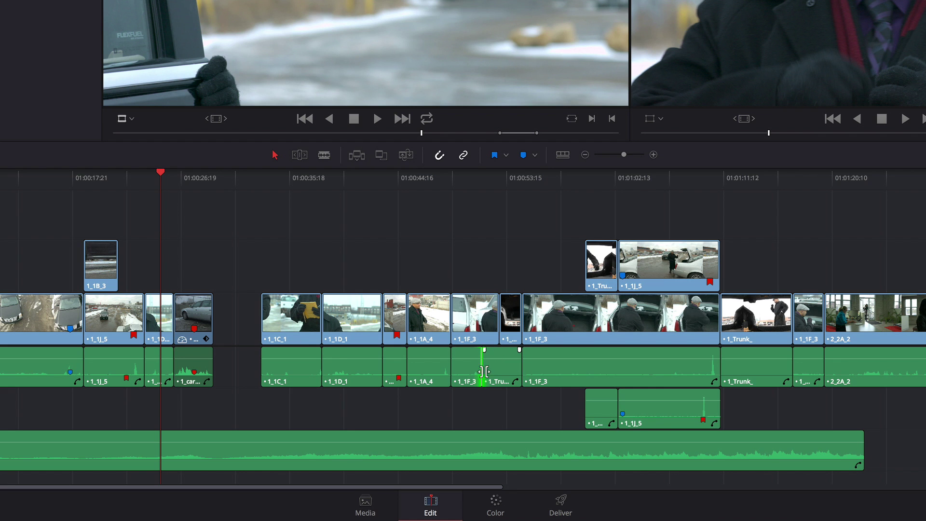
click(508, 323)
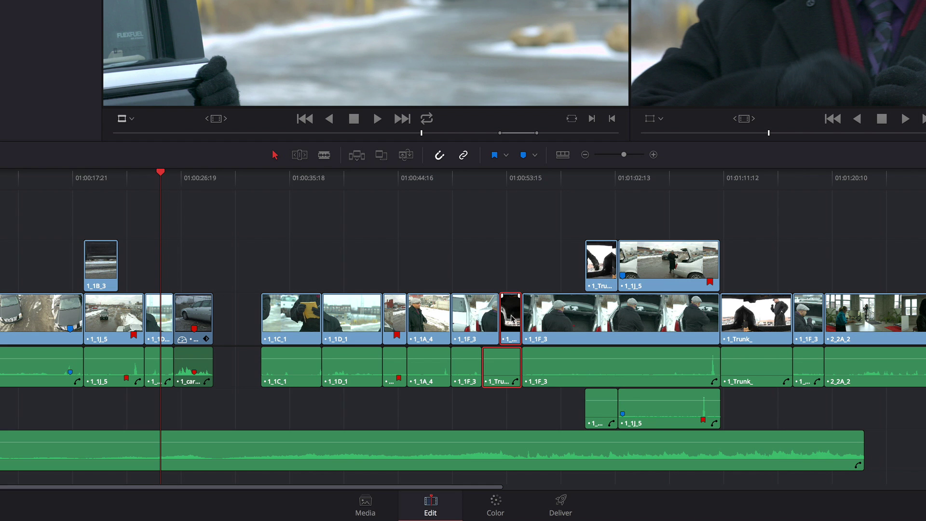
mouse_move(508, 319)
mouse_down()
mouse_move(384, 321)
mouse_move(606, 327)
mouse_move(441, 324)
mouse_move(509, 322)
mouse_up()
key(ctrl+z)
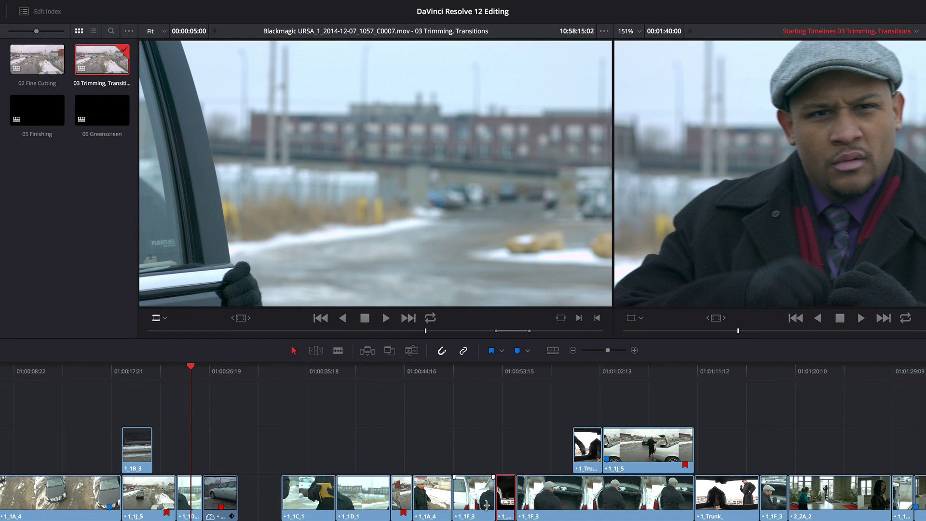
- Load 1_1C_1 into the source viewer, adjust its in/out marks, then ripple-trim it shorter in Trim mode
double_click(312, 502)
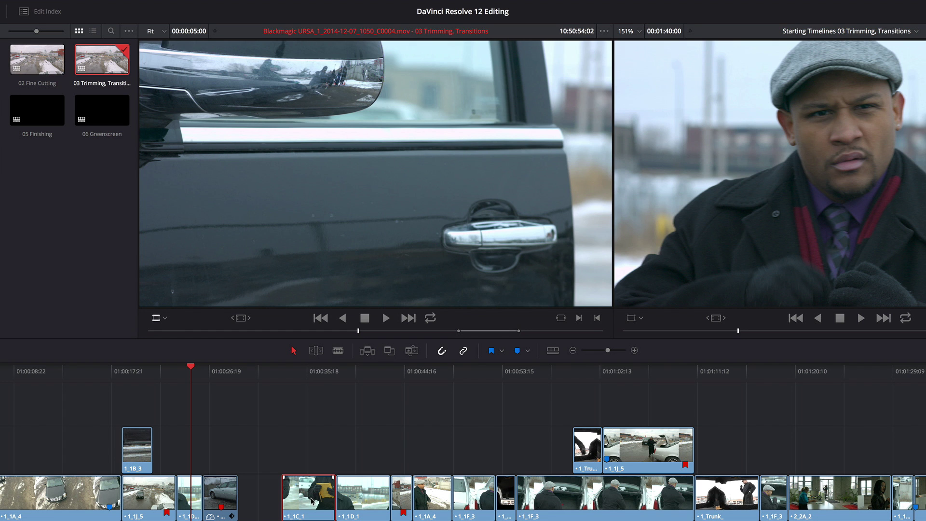
drag(312, 502, 412, 135)
mouse_move(459, 333)
mouse_down()
mouse_move(438, 333)
mouse_move(449, 333)
mouse_up()
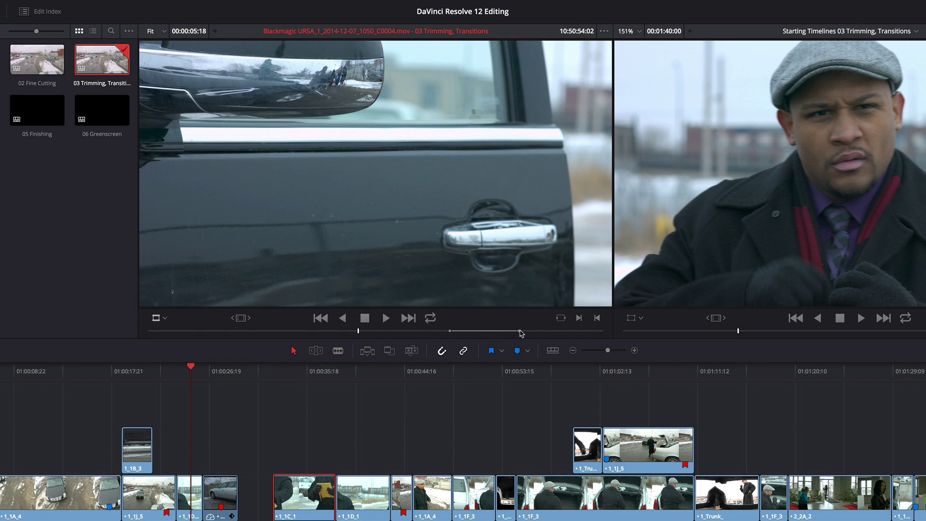
mouse_move(519, 333)
mouse_down()
mouse_move(506, 332)
mouse_move(529, 332)
mouse_up()
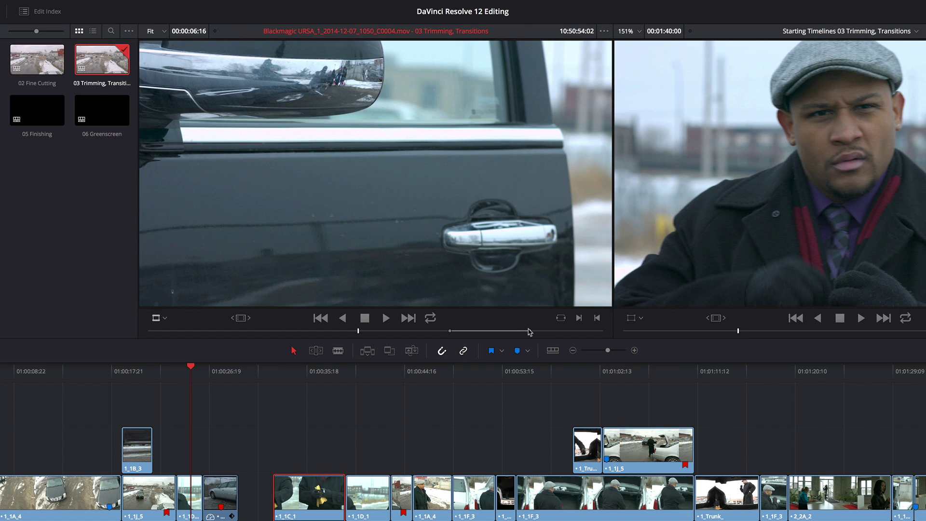
key(super+z)
key(super+z)
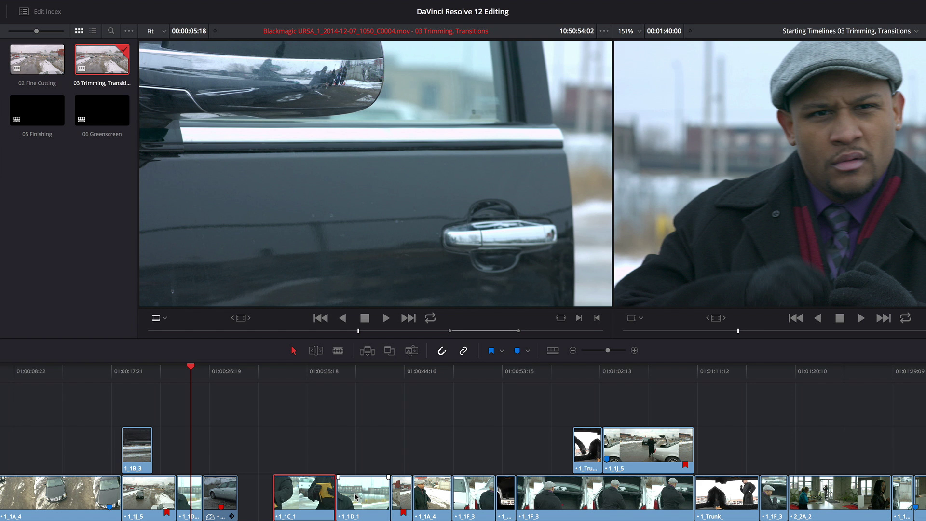
click(316, 351)
drag(448, 331, 529, 333)
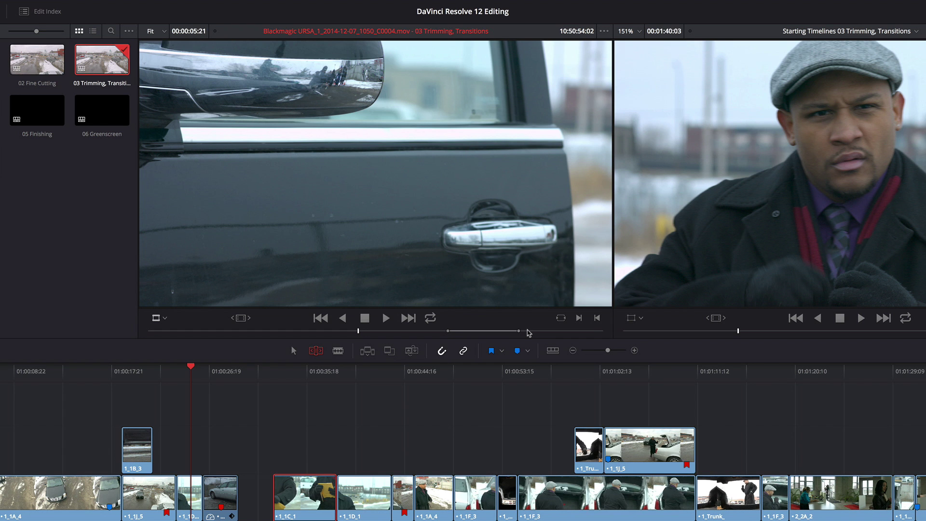
- Play through 1_1C_1 in the source viewer, stopping at 10:51:02:11 and extending the clip there
key(space)
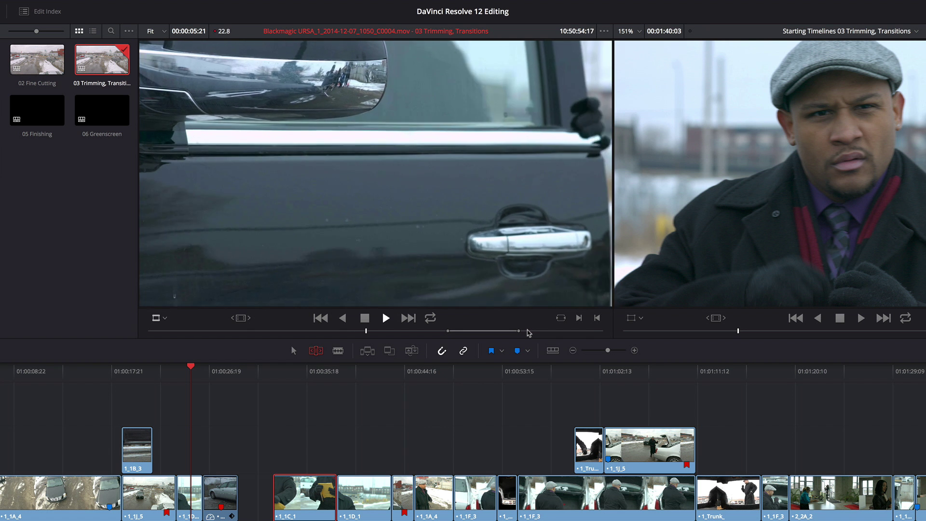
key(space)
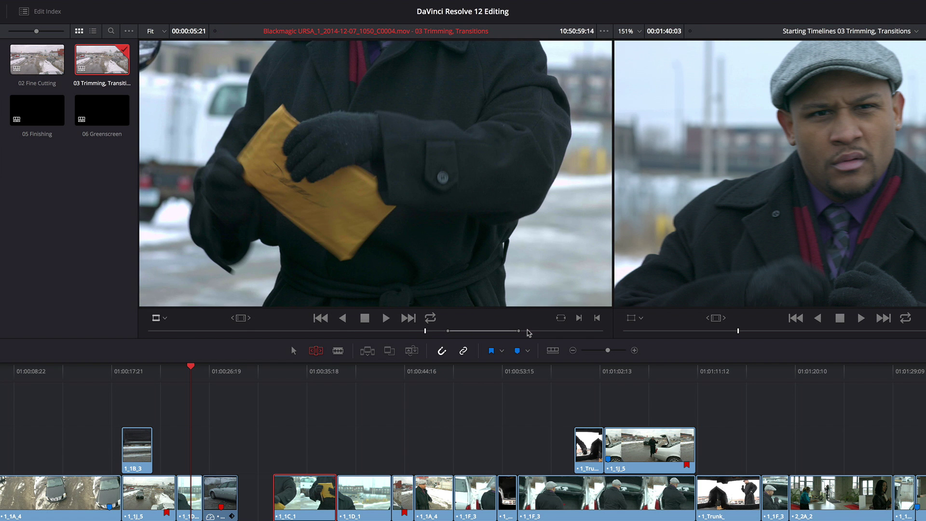
key(shift+F10)
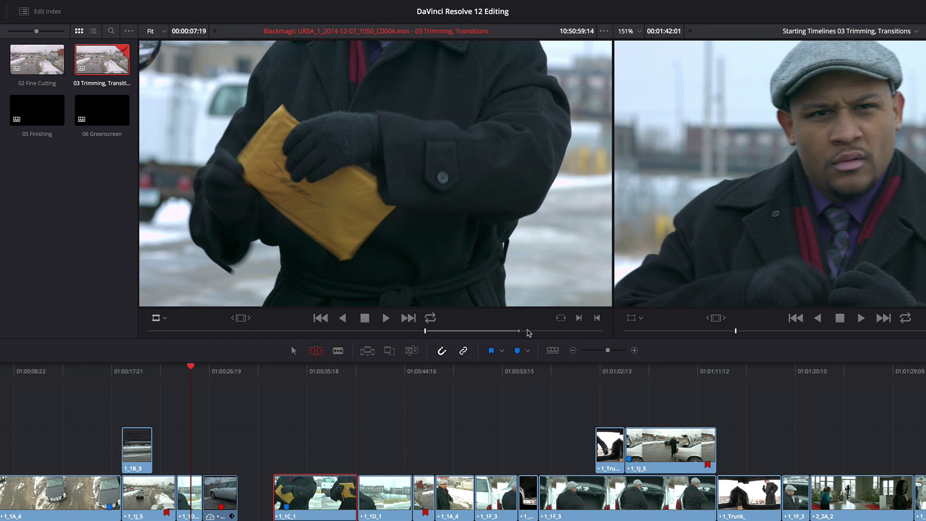
key(space)
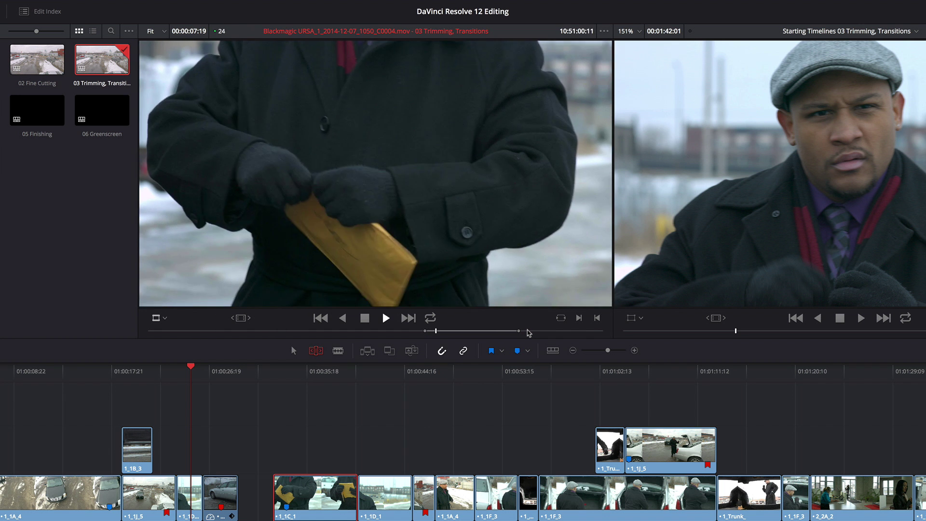
key(space)
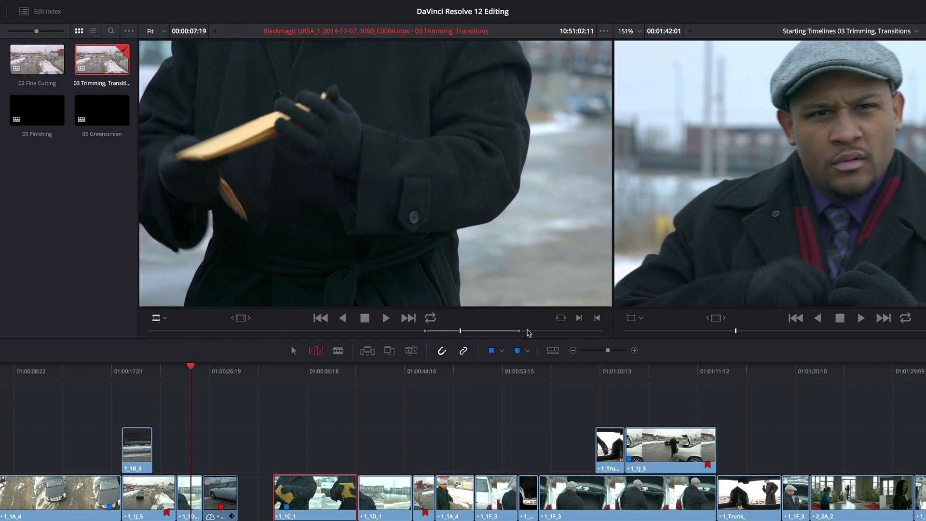
- Set and undo an out point at that frame, then slip 1_1C_1 by +02:09 and back to -02:18
key(o)
key(shift+F10)
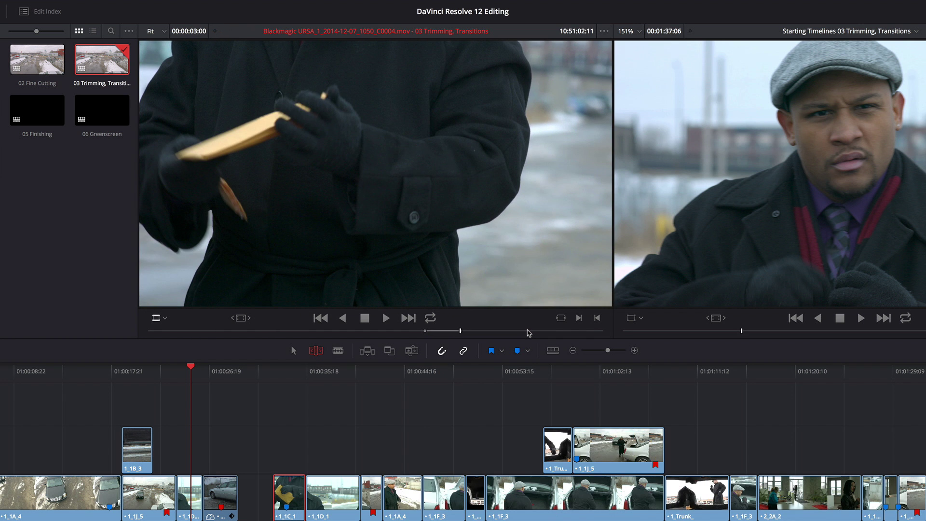
key(ctrl+z)
key(ctrl+z)
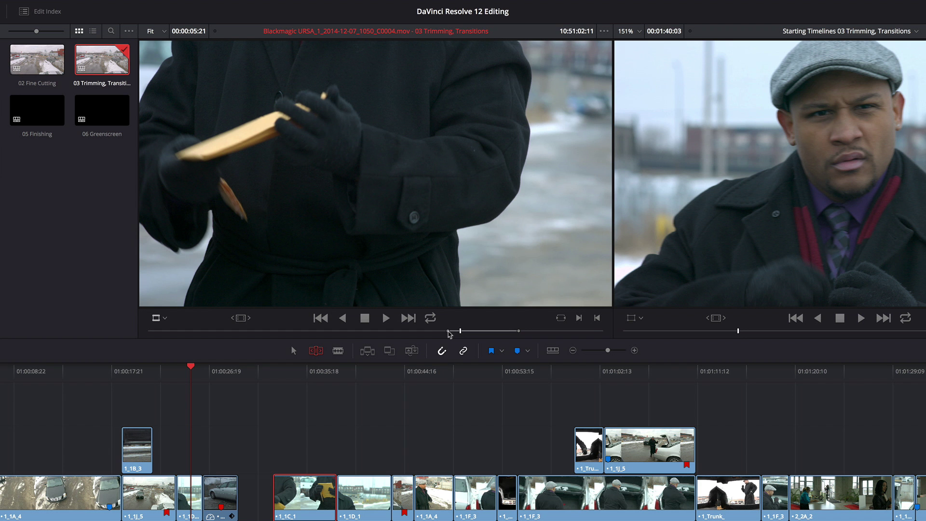
drag(449, 333, 419, 332)
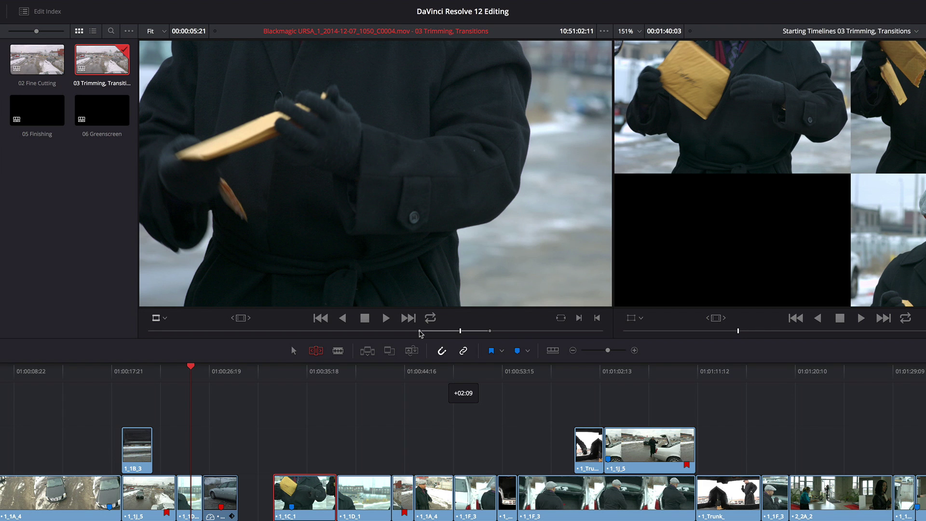
mouse_move(419, 333)
mouse_down()
mouse_move(453, 334)
mouse_move(416, 331)
mouse_up()
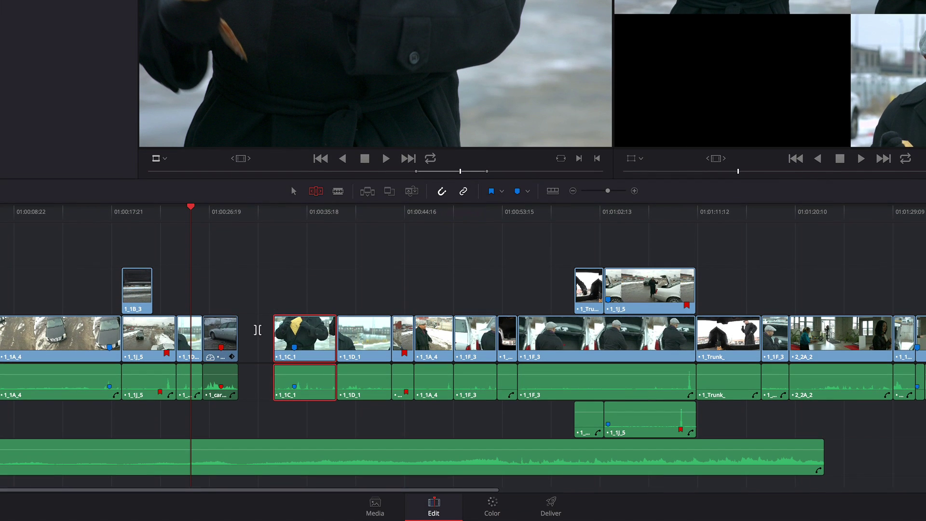
- Widen the gap before 1_1C_1 by ripple-trimming 1_car_4's end and 1_1C_1's start, pushing later clips right
click(257, 330)
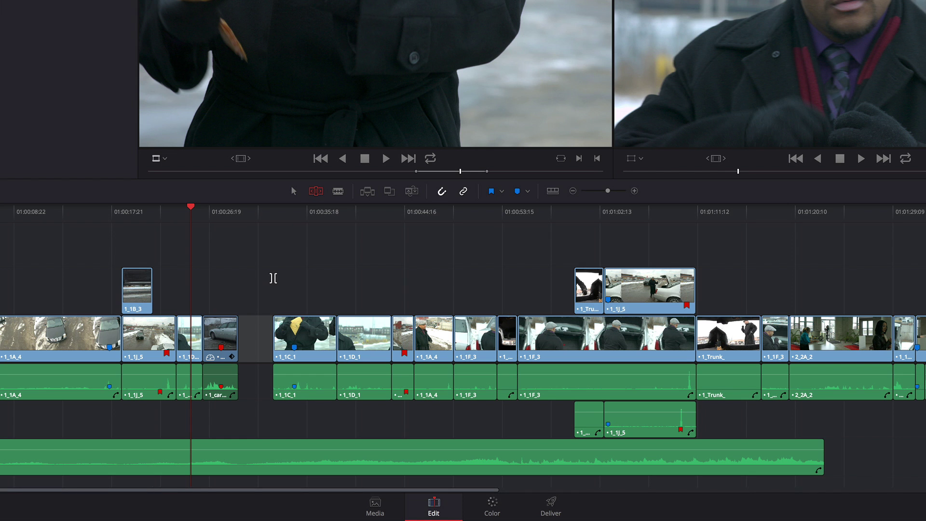
drag(242, 334, 205, 338)
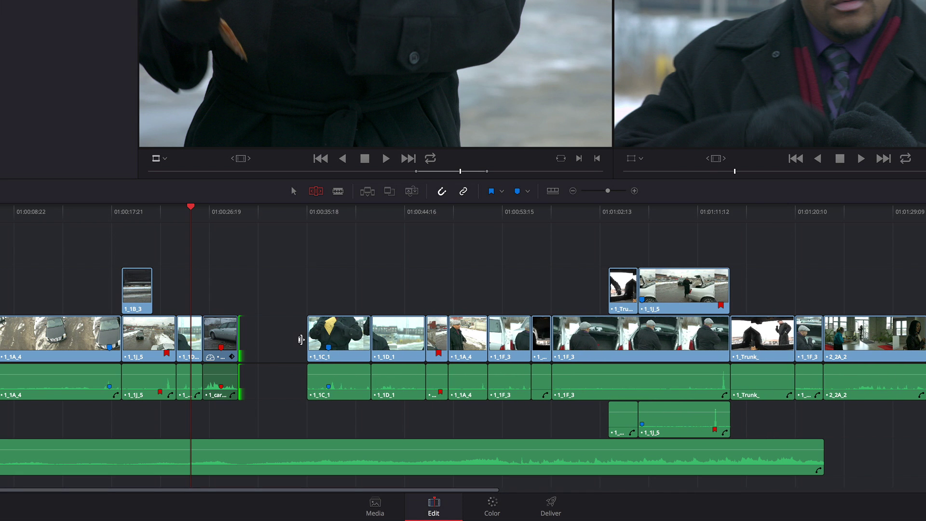
mouse_move(305, 340)
mouse_down()
mouse_move(261, 340)
mouse_move(318, 342)
mouse_move(264, 341)
mouse_move(302, 340)
mouse_up()
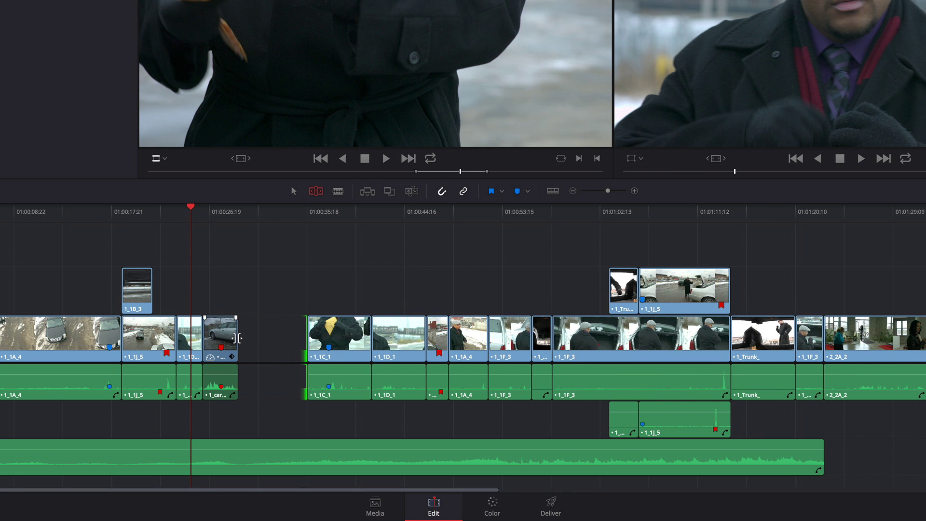
mouse_move(236, 339)
mouse_down()
mouse_move(264, 340)
mouse_move(227, 340)
mouse_move(263, 340)
mouse_move(243, 341)
mouse_up()
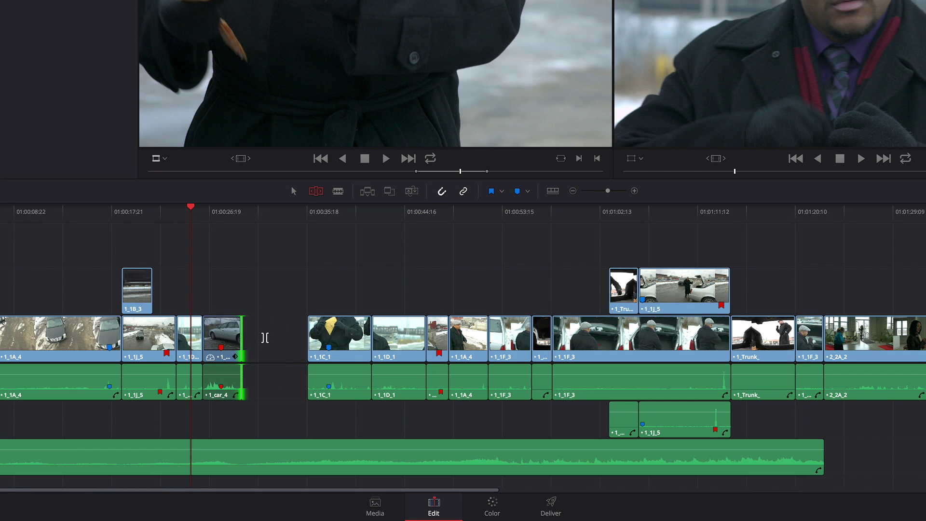
- Ripple-trim 1_1C_1's start edge to narrow the gap slightly, pulling later clips left
click(266, 337)
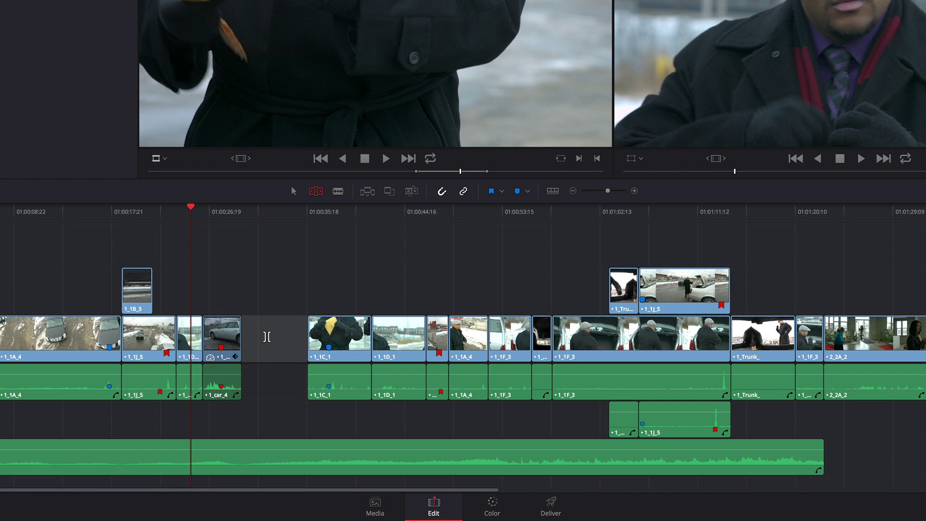
click(266, 337)
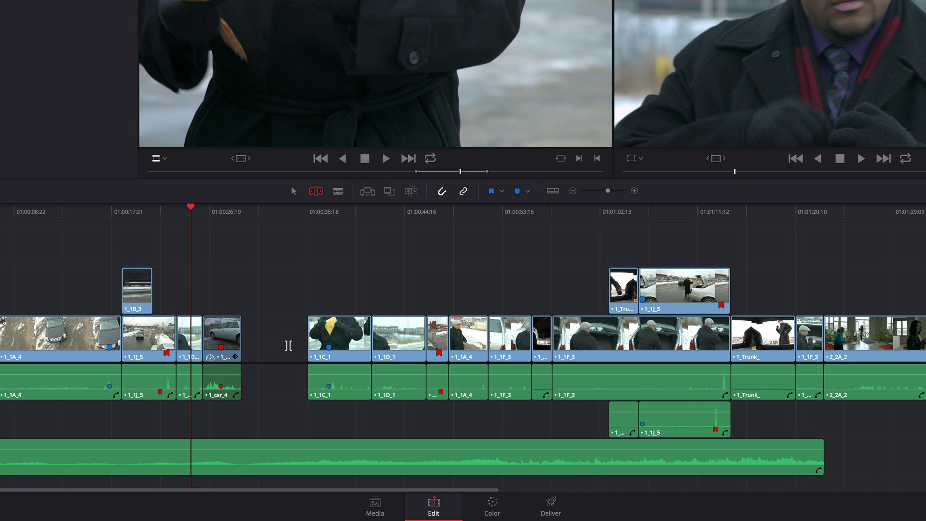
click(288, 346)
click(298, 338)
drag(298, 338, 243, 336)
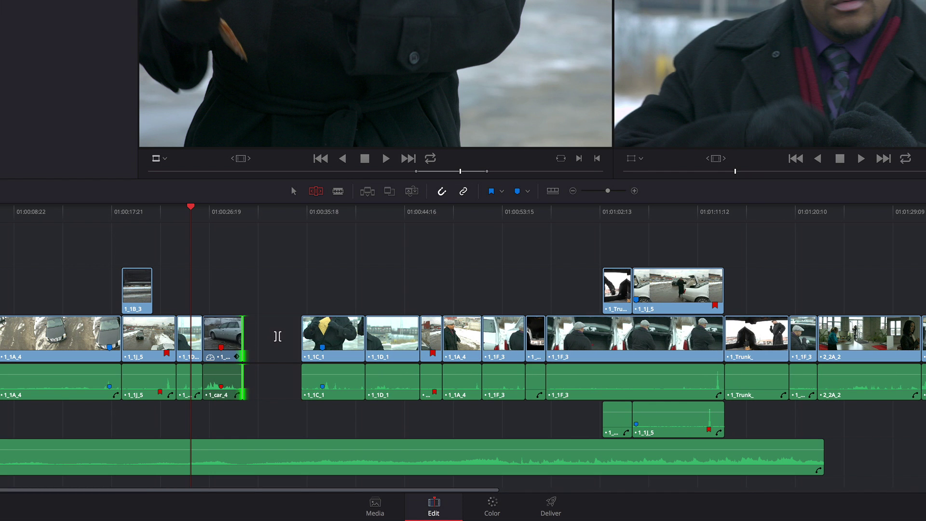